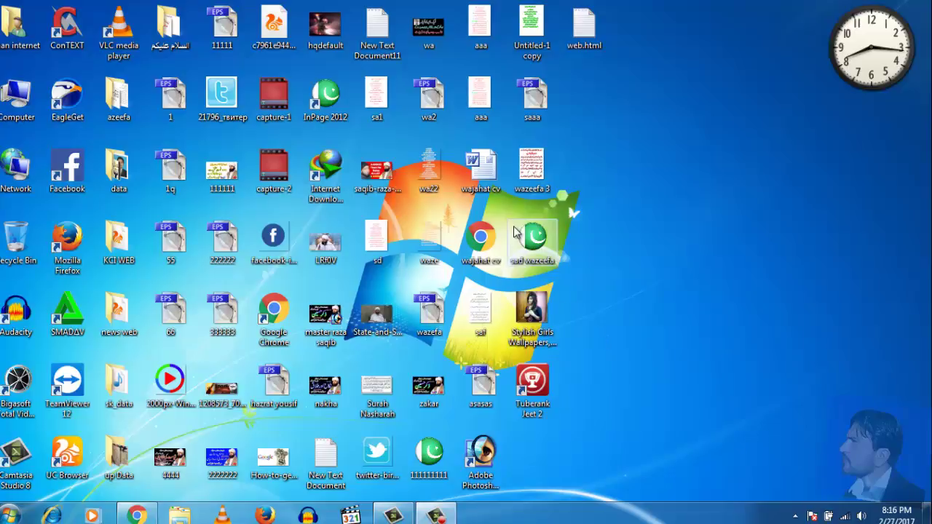
- Refresh the desktop and switch to the Chrome window with the Learning Light YouTube channel
right_click(647, 268)
click(658, 309)
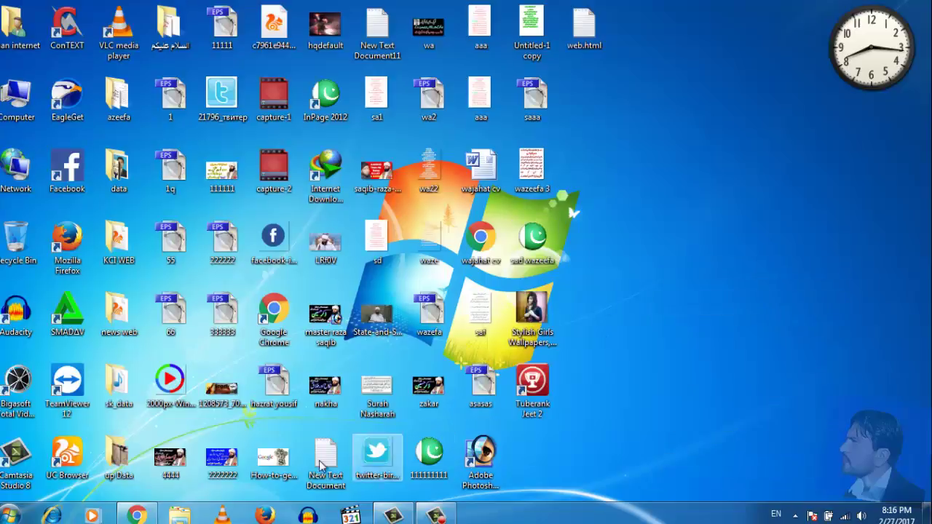
click(136, 516)
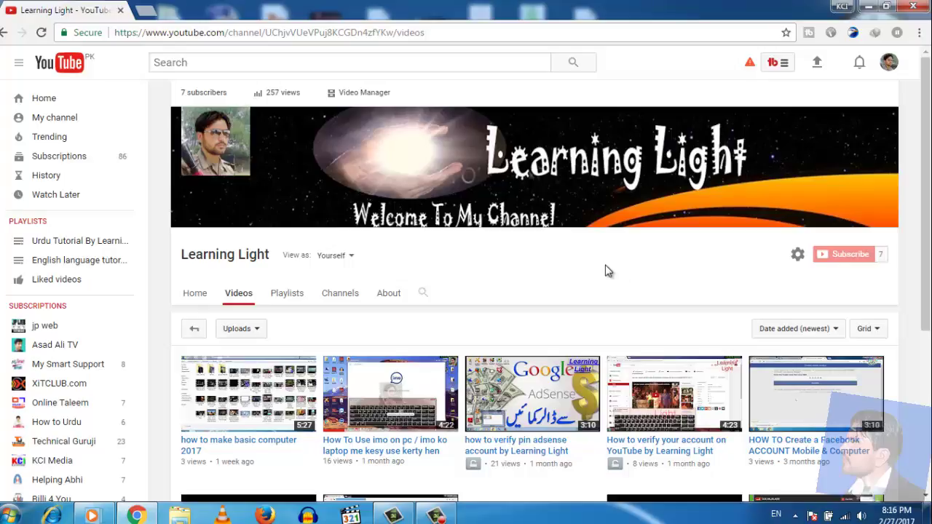
click(436, 516)
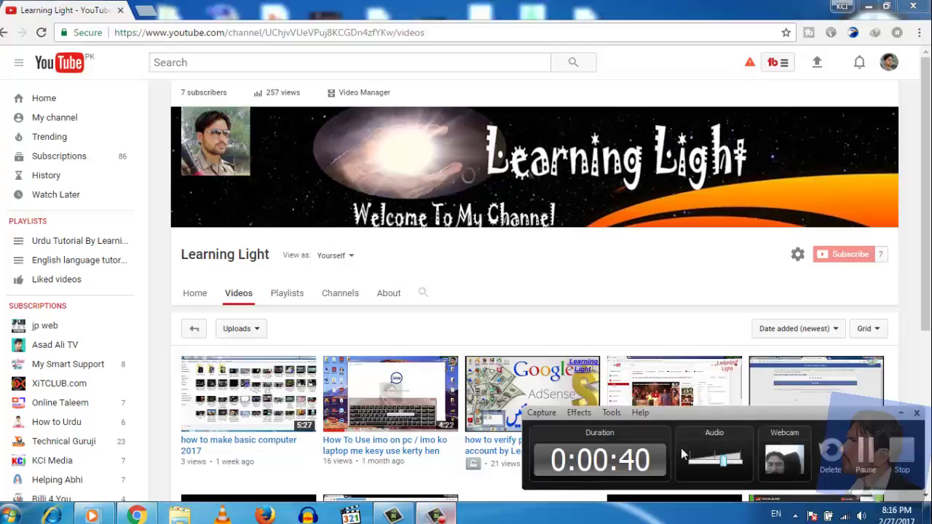
click(864, 455)
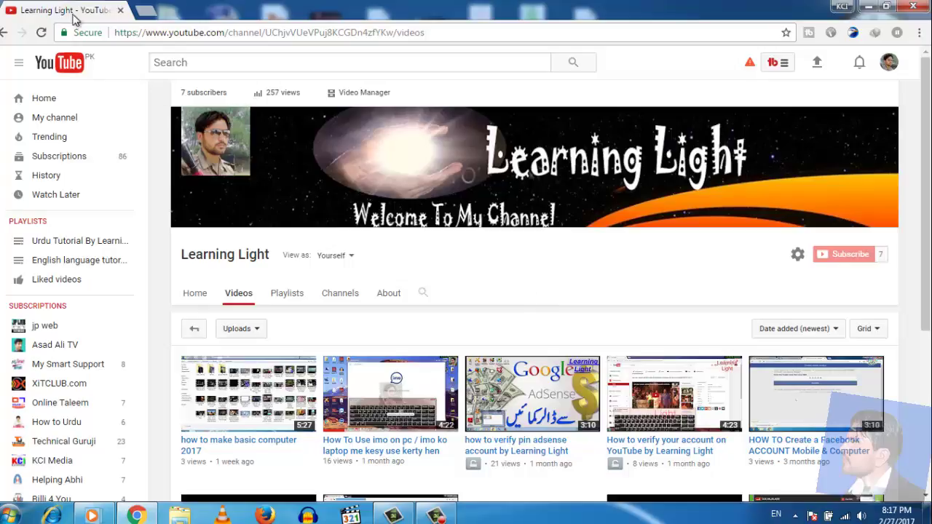
- Open Chrome's settings in a new tab, dismissing the Internet Download Manager warning
click(145, 13)
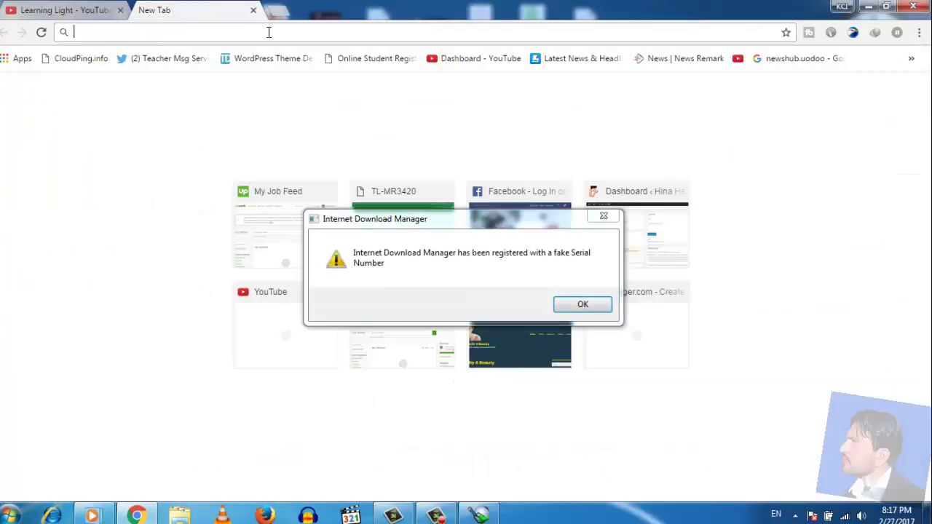
click(599, 308)
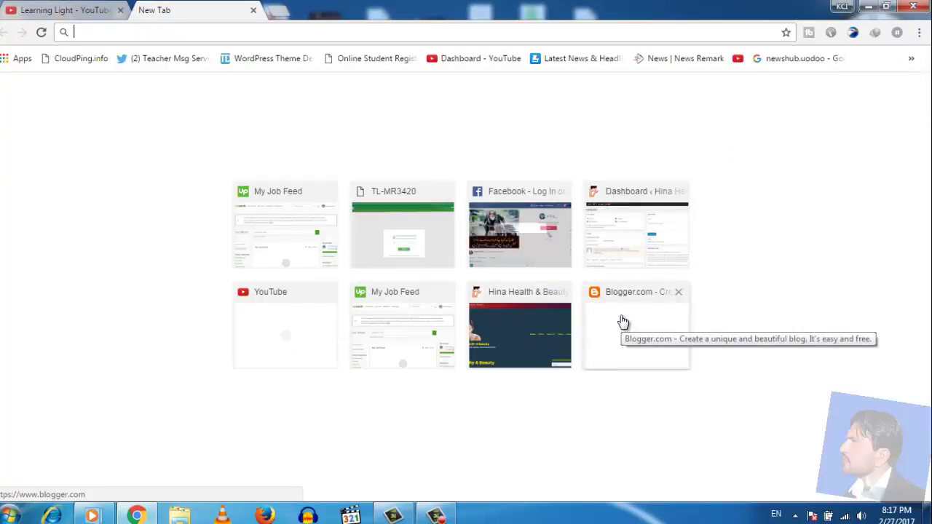
click(920, 34)
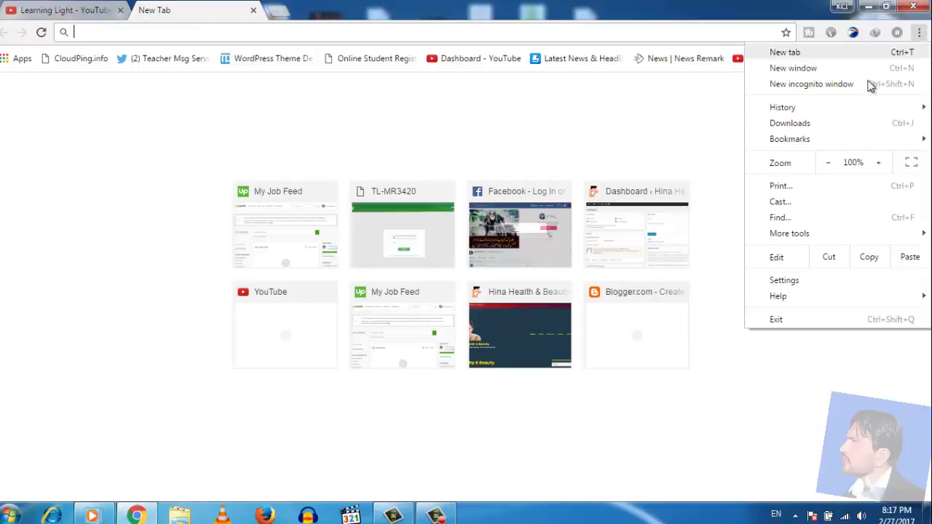
click(801, 282)
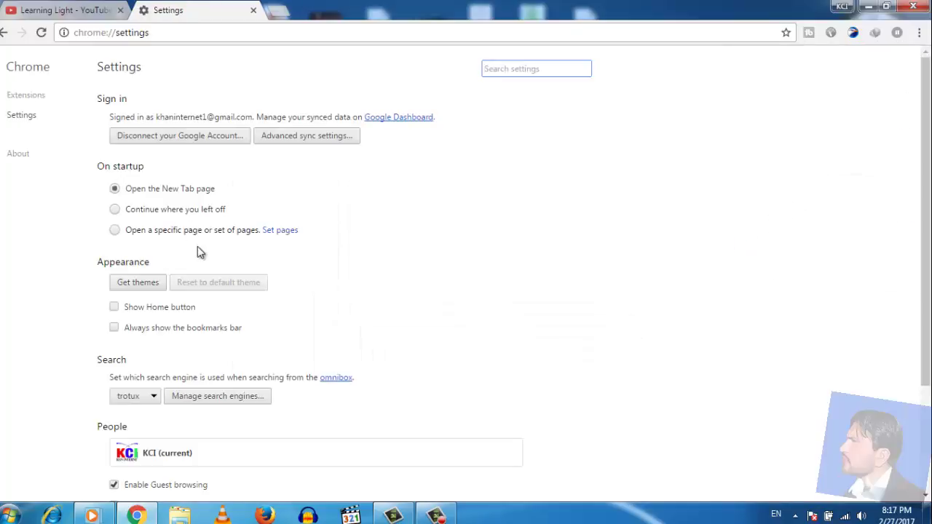
- Expand the advanced settings and open the saved password manager under Passwords and forms
scroll(207, 258, down, 1)
scroll(209, 263, down, 2)
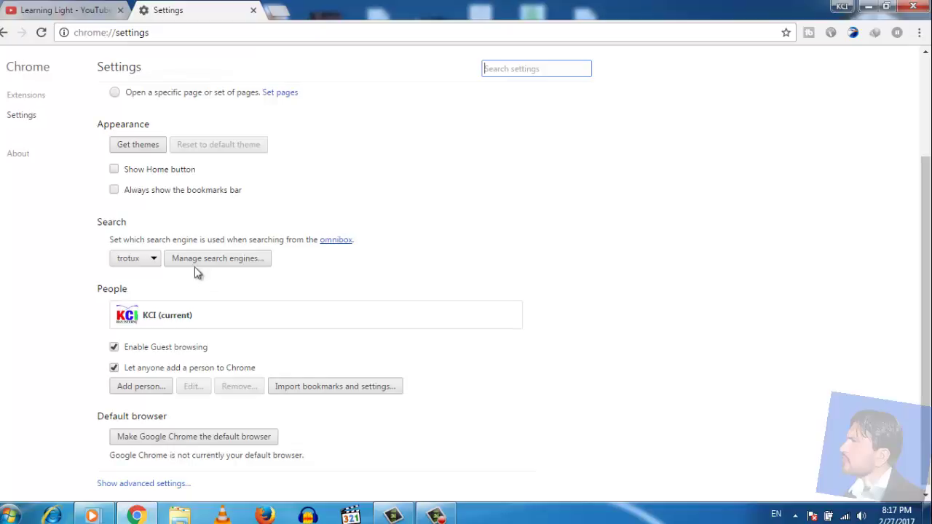
click(134, 480)
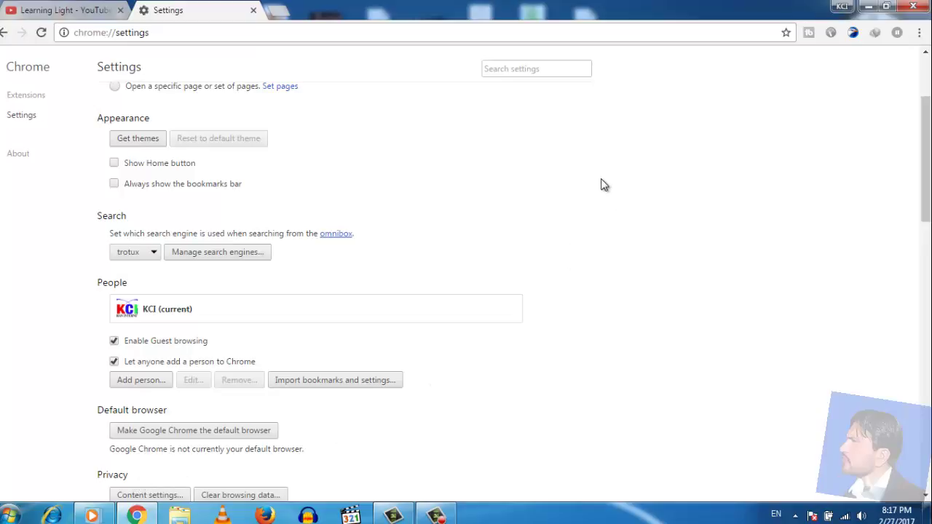
drag(924, 159, 919, 283)
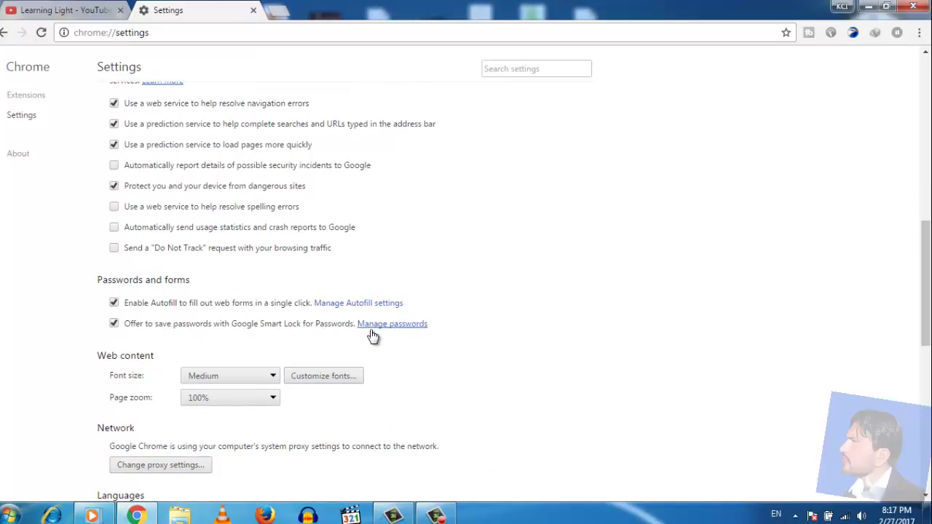
click(397, 324)
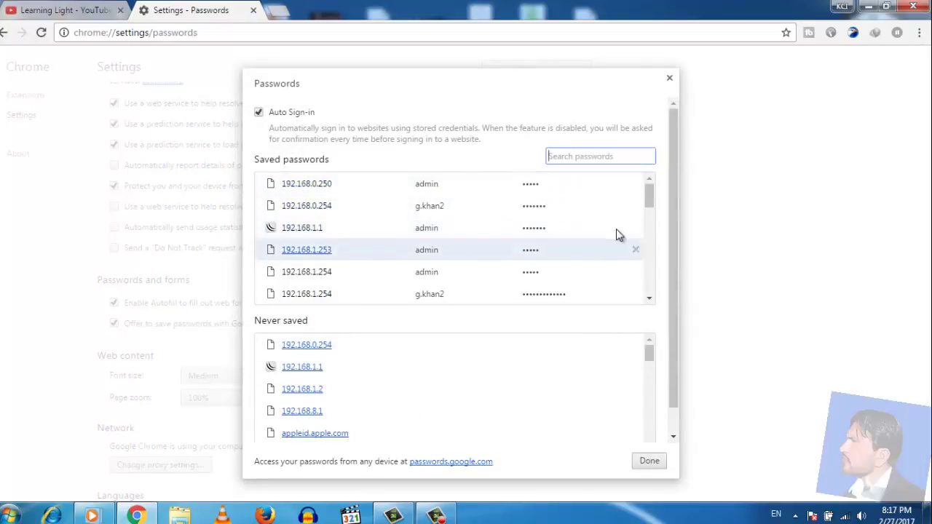
- Reveal the saved password of the youtube.com entry, authorising it with the Windows account password
drag(650, 198, 509, 154)
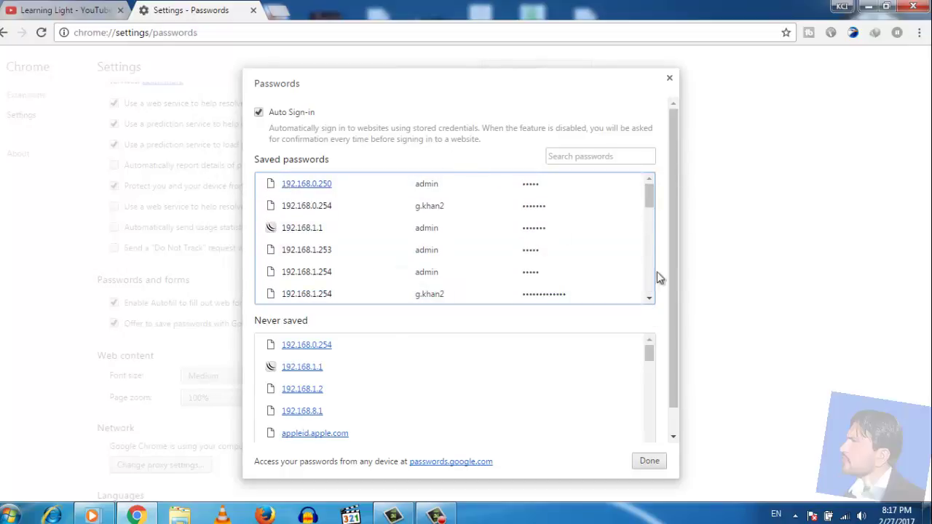
mouse_move(650, 204)
mouse_down()
mouse_move(651, 192)
mouse_move(651, 228)
mouse_move(651, 191)
mouse_up()
drag(652, 363, 646, 289)
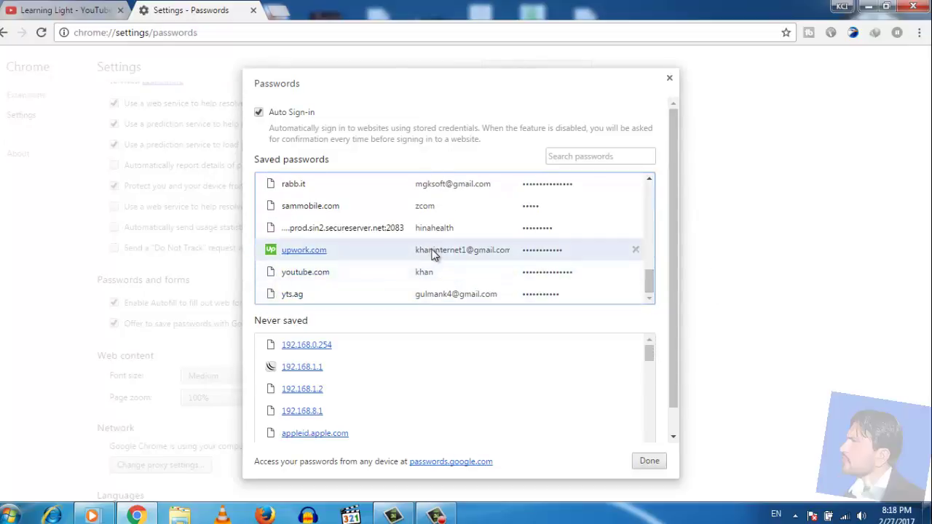
click(434, 189)
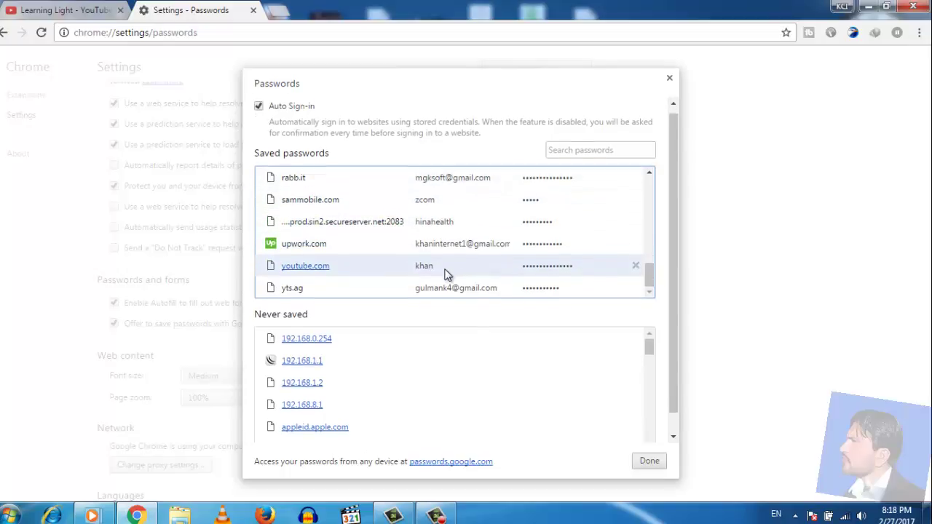
scroll(444, 272, down, 1)
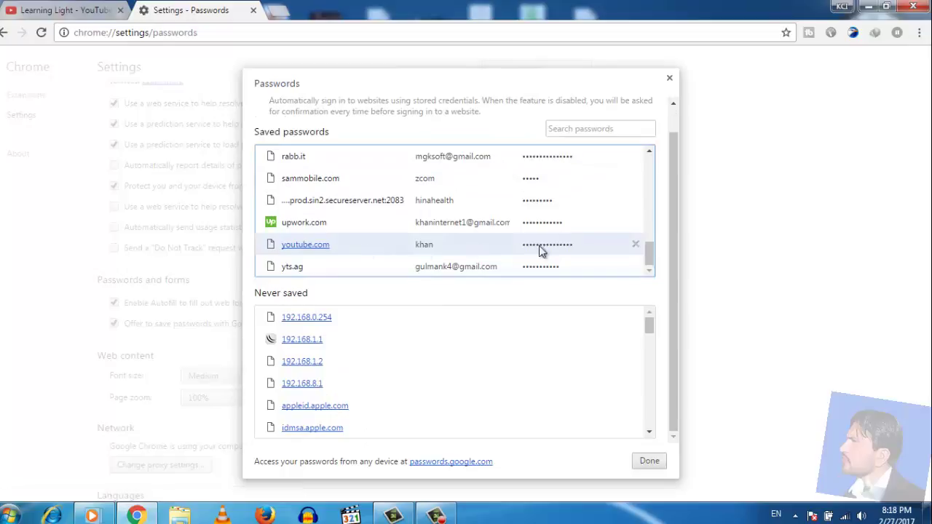
click(588, 251)
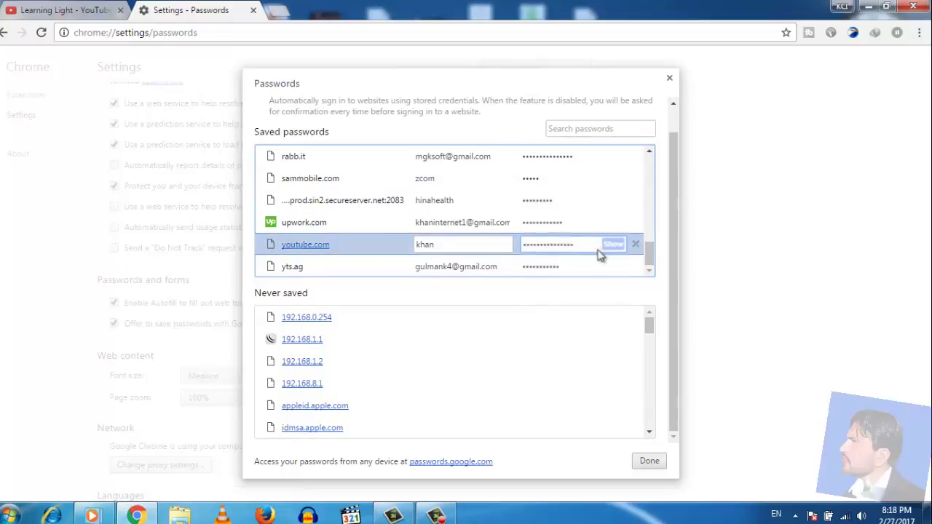
click(615, 247)
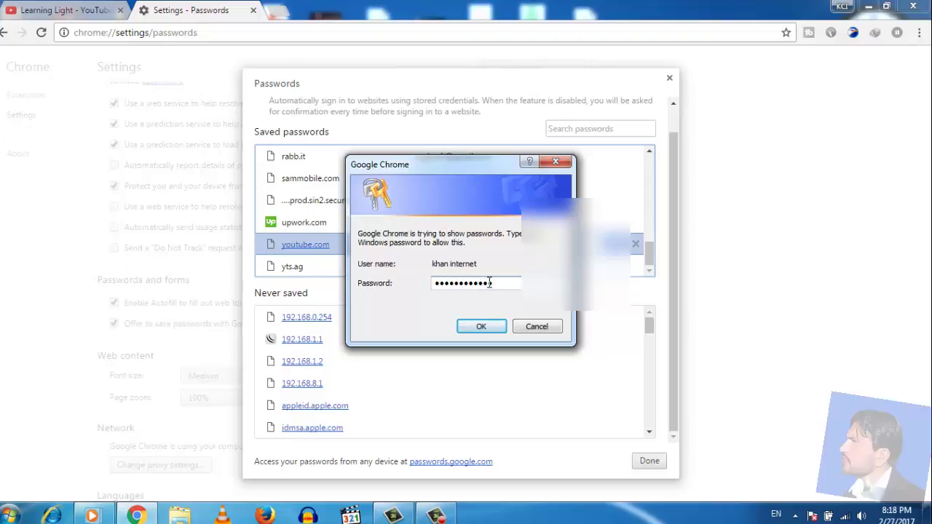
click(481, 326)
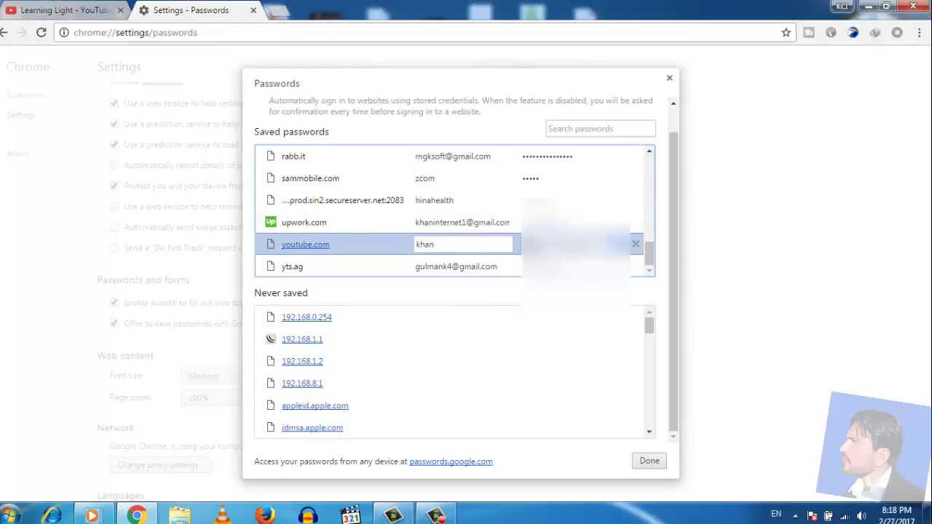
- Inspect the saved password entries for neobux.com, hitleap.com and the second 192.168.1.254 login
scroll(487, 249, up, 3)
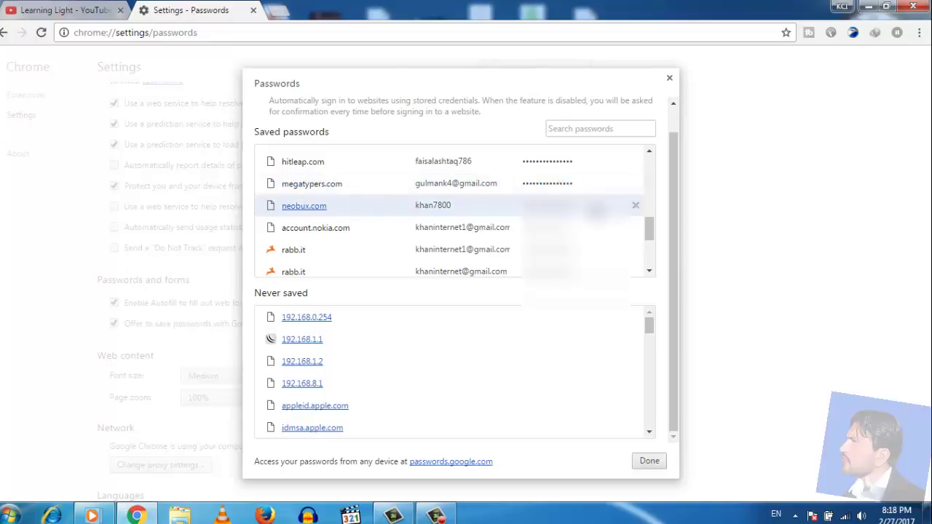
click(594, 207)
scroll(477, 204, up, 1)
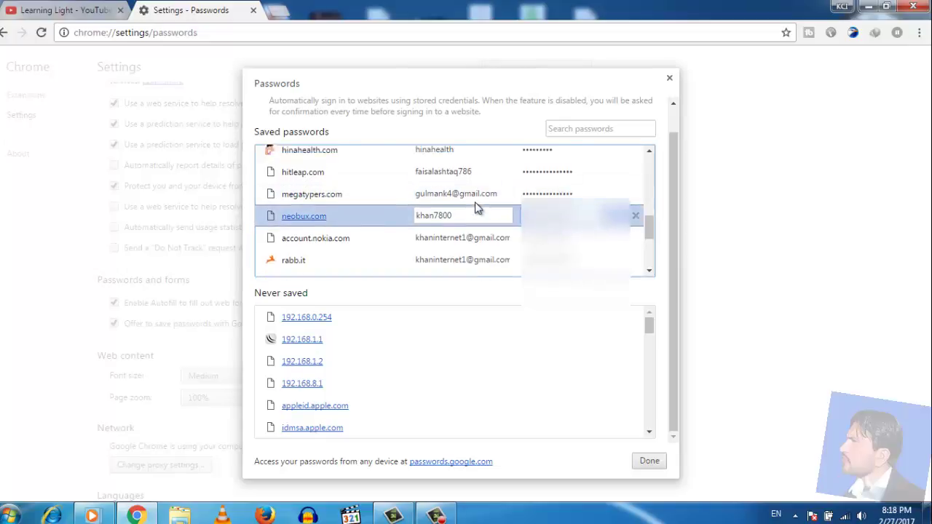
click(520, 233)
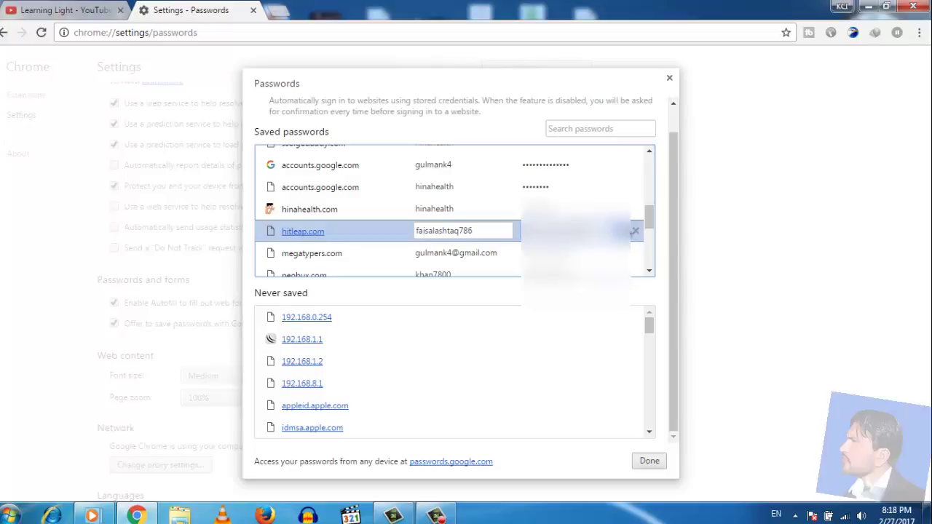
scroll(582, 231, up, 3)
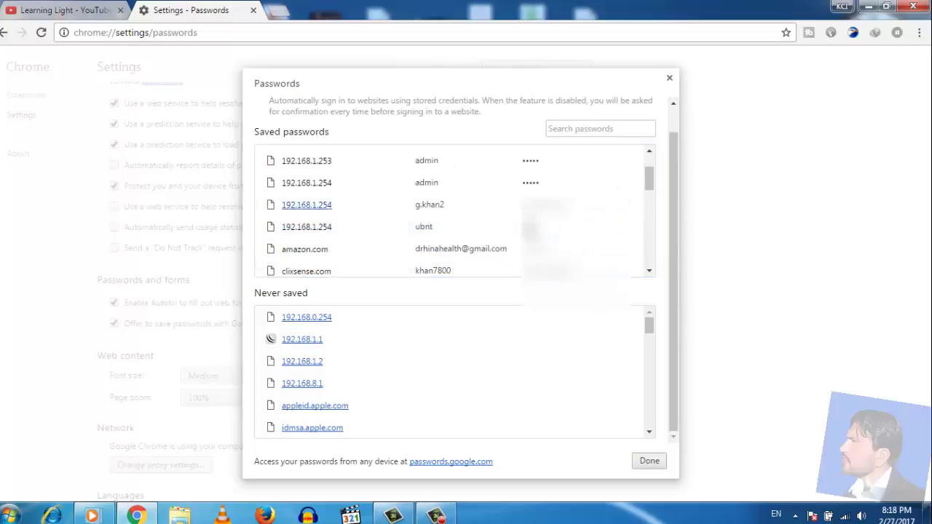
click(529, 231)
click(576, 207)
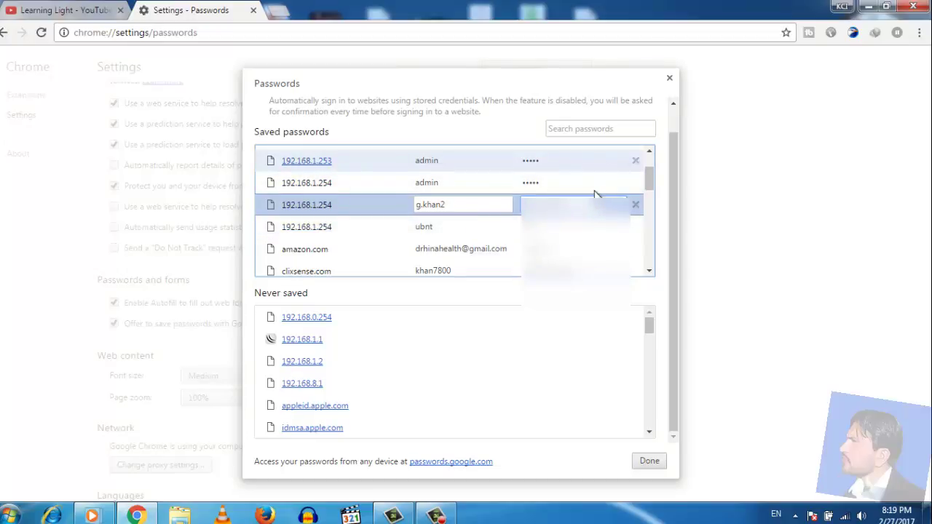
- Reveal the saved password of the 192.168.0.250 entry at the start of the list
scroll(593, 195, up, 2)
scroll(594, 195, up, 1)
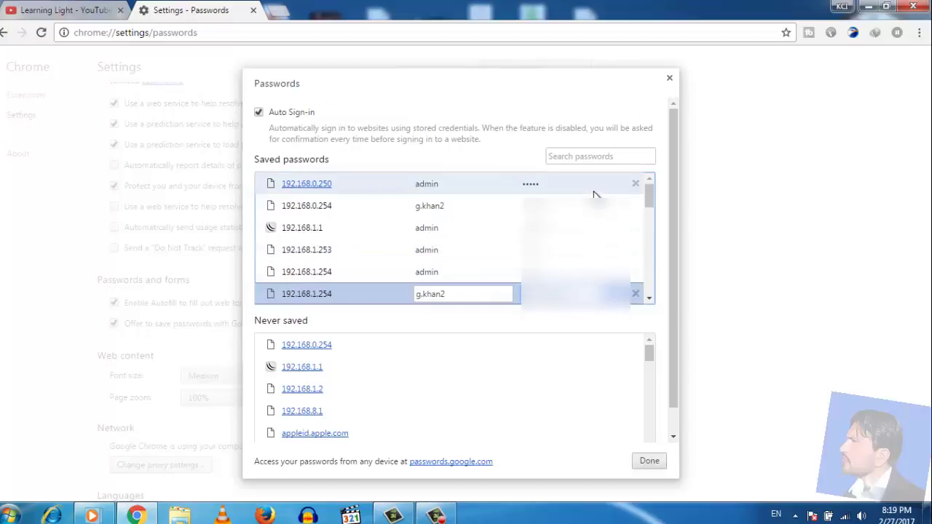
click(594, 193)
click(616, 187)
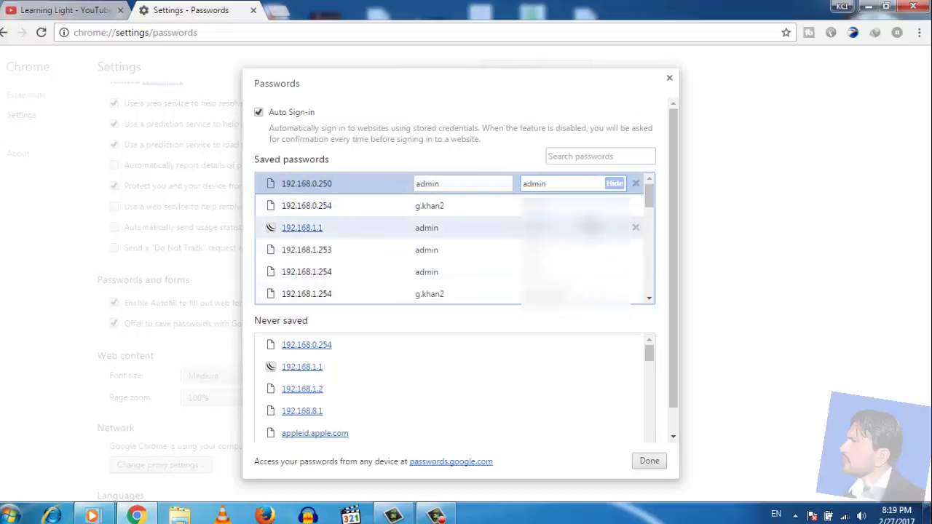
- Look through more saved logins, then close the password manager and return to the Learning Light YouTube channel
scroll(591, 227, down, 4)
scroll(451, 240, down, 1)
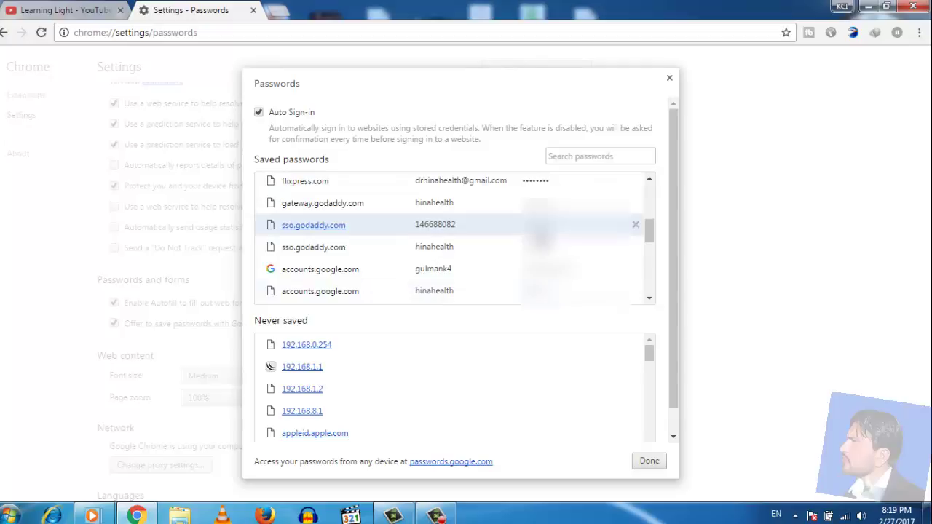
click(669, 77)
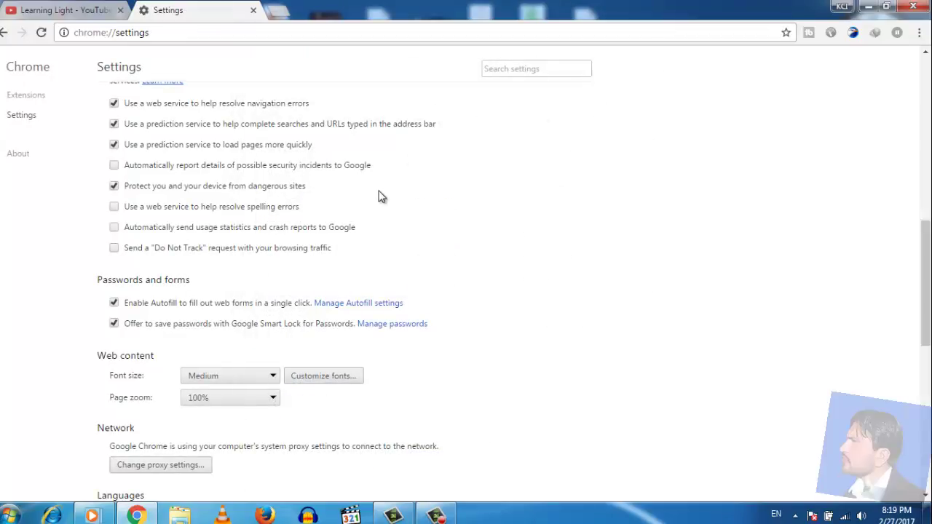
click(90, 8)
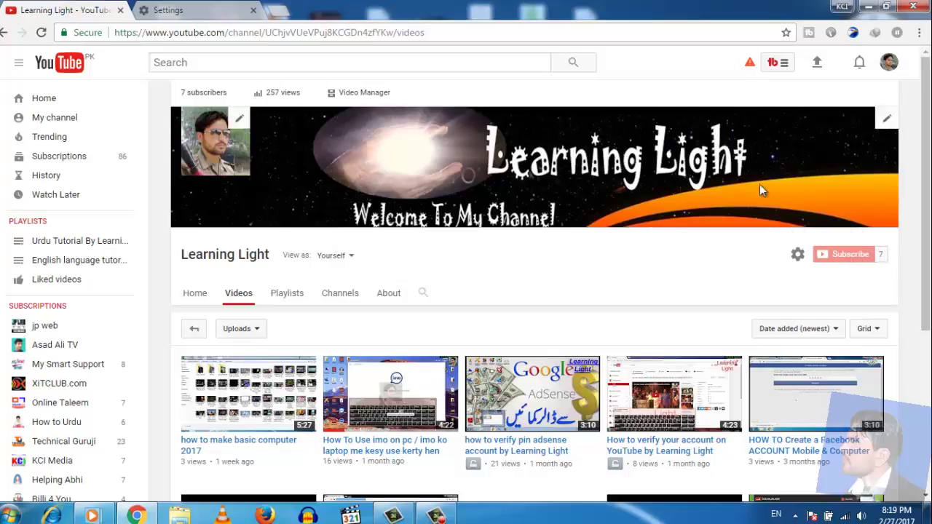
click(441, 515)
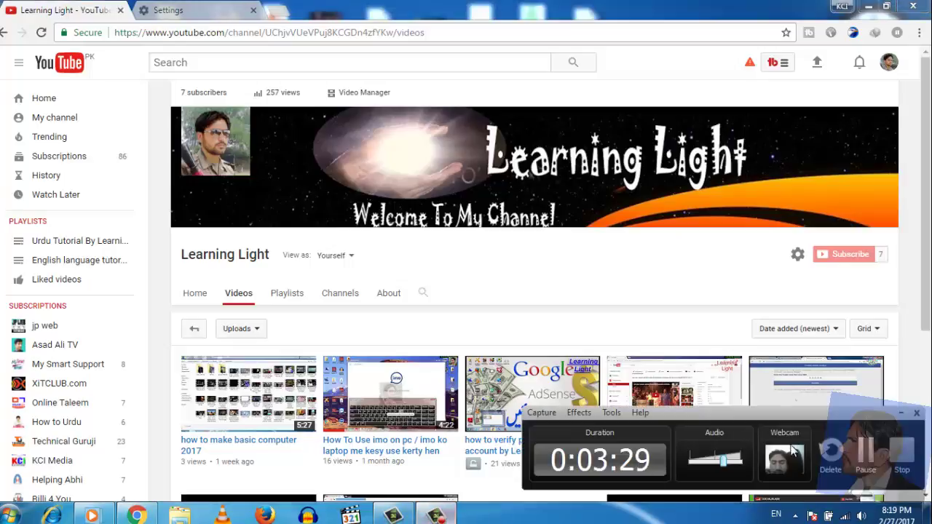